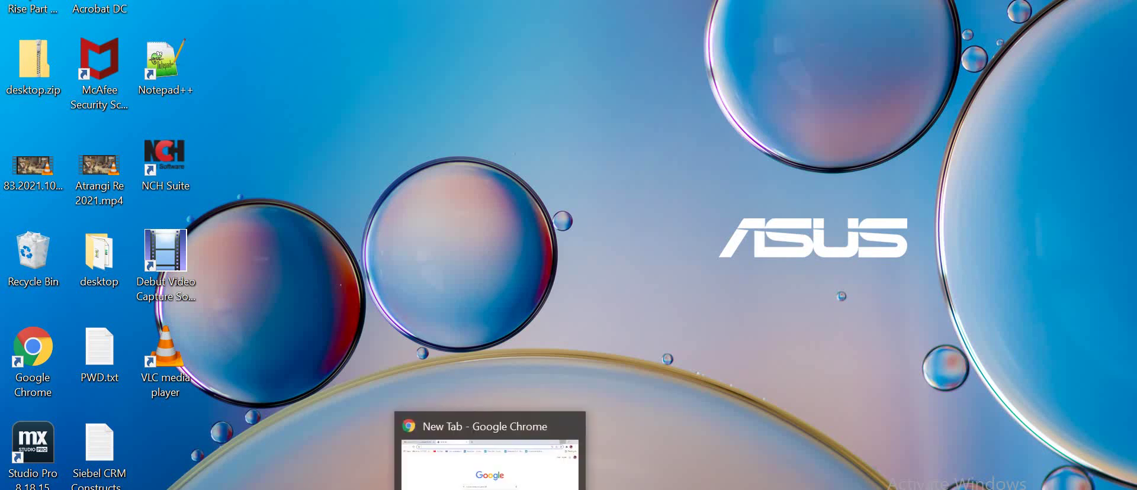
Switch from Chrome to the Siebel Call Center PowerPoint presentation
{"action": "left_click", "coordinate": [491, 451]}
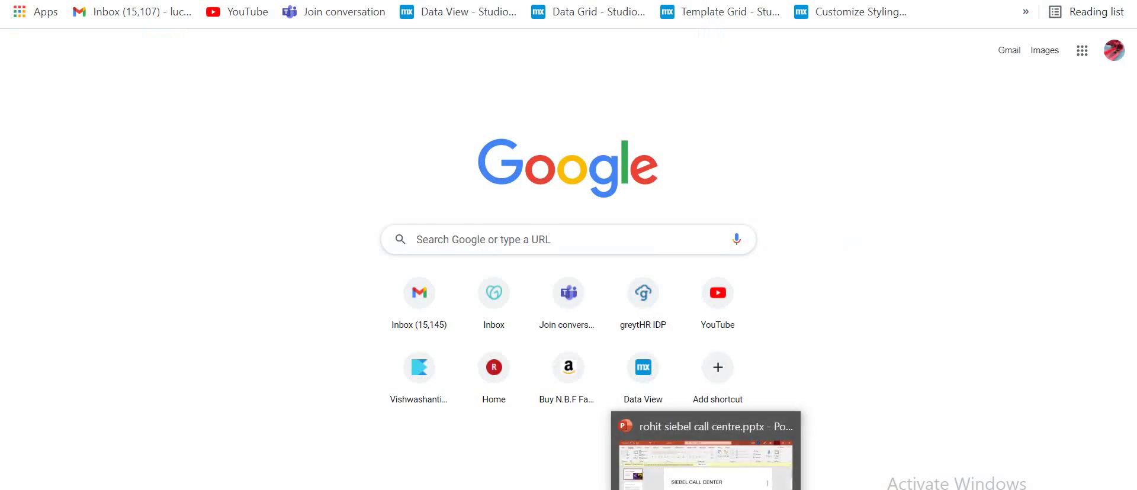
{"action": "left_click", "coordinate": [706, 485]}
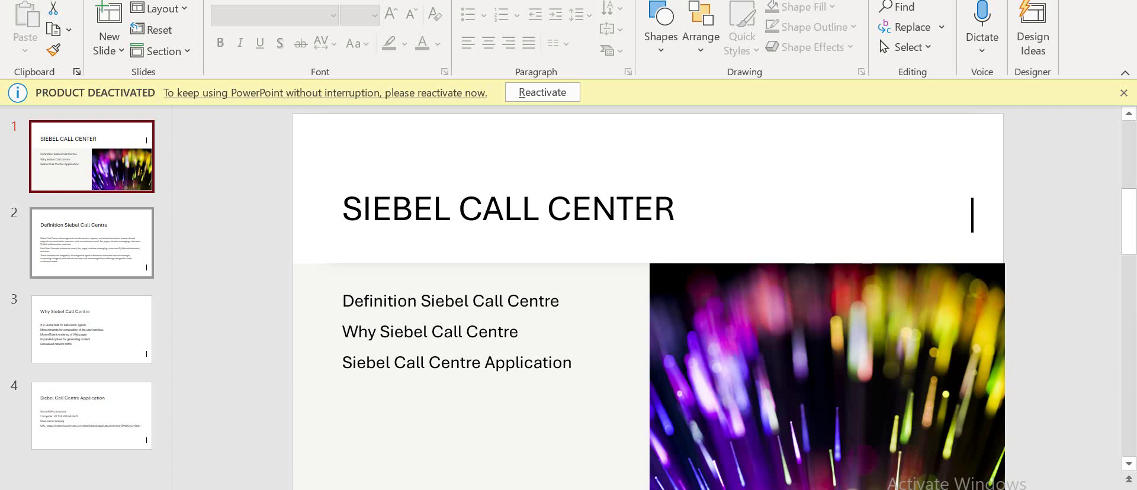
{"action": "key", "text": "Down"}
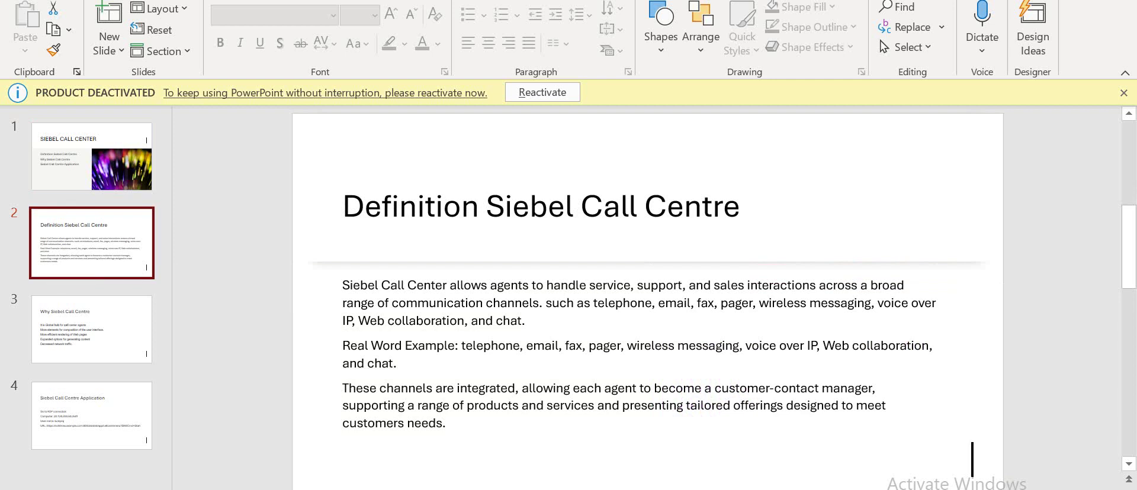
{"action": "left_click_drag", "start_coordinate": [343, 285], "coordinate": [483, 303]}
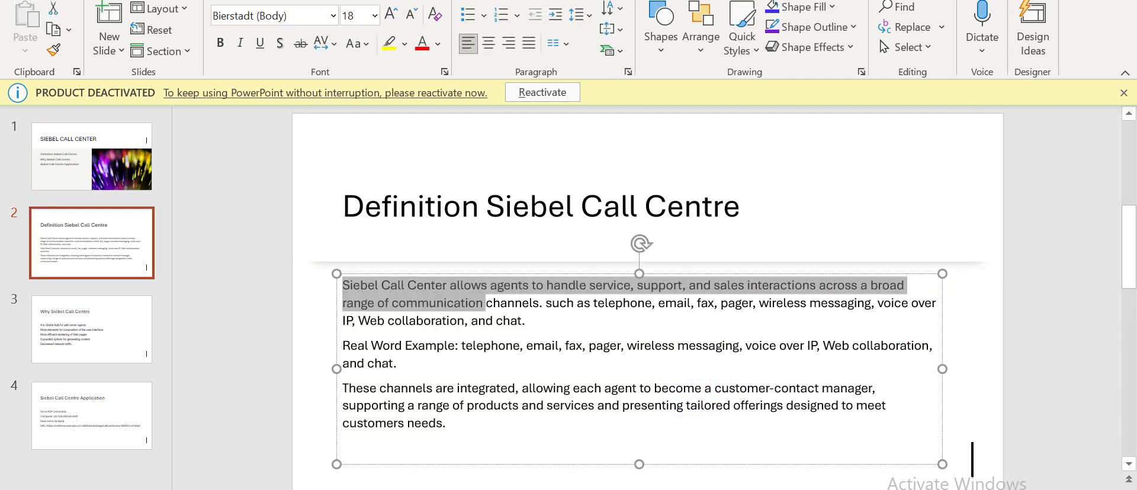
{"action": "left_click", "coordinate": [528, 320]}
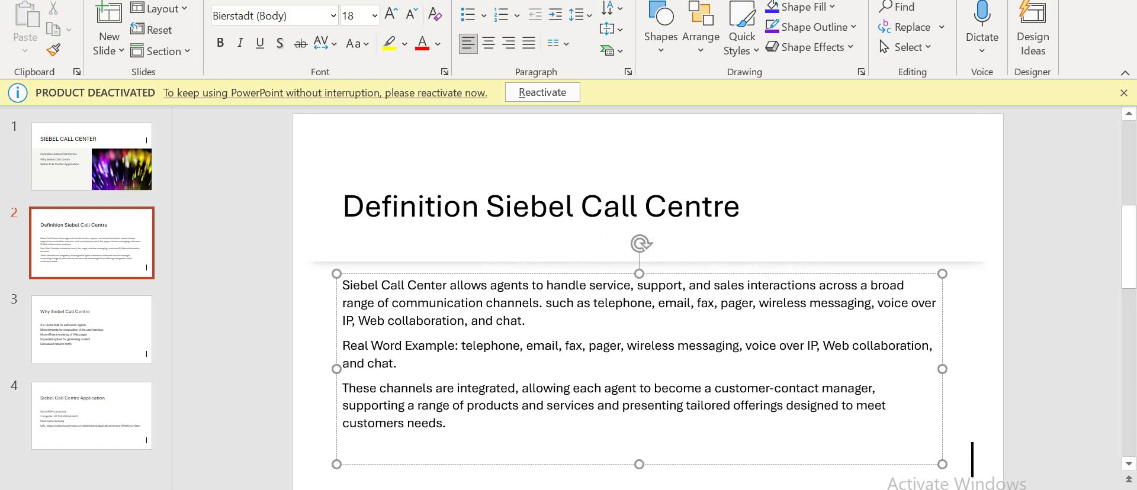
{"action": "left_click_drag", "start_coordinate": [462, 346], "coordinate": [677, 346]}
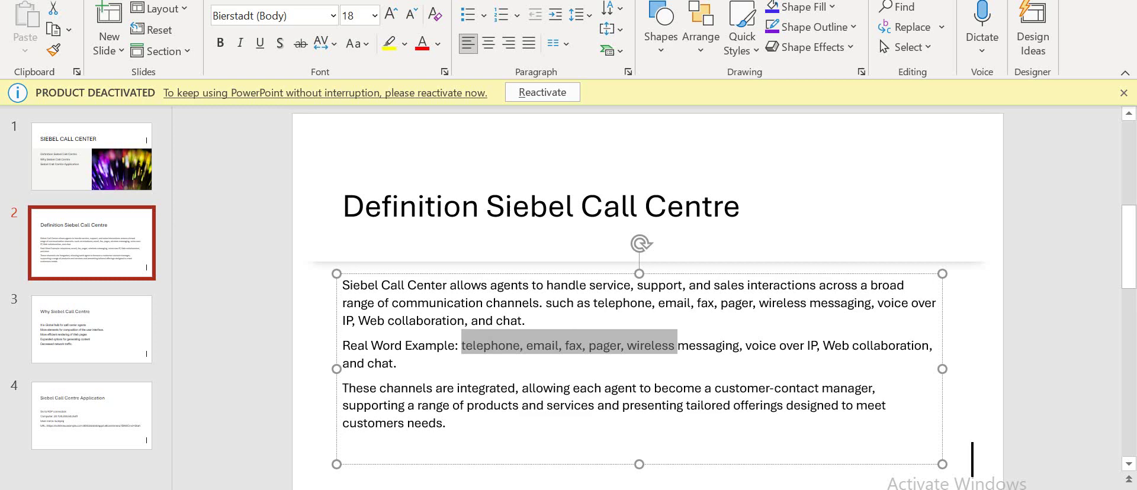
{"action": "key", "text": "Page_Up"}
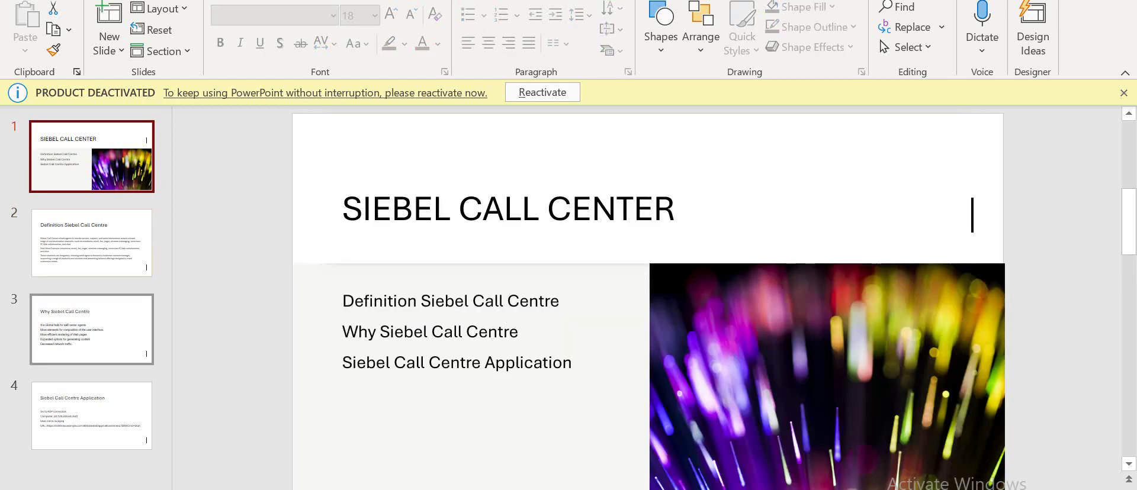
Highlight 'Expanded' on the Why Siebel Call Centre slide, then advance to slide 4
{"action": "left_click", "coordinate": [92, 329]}
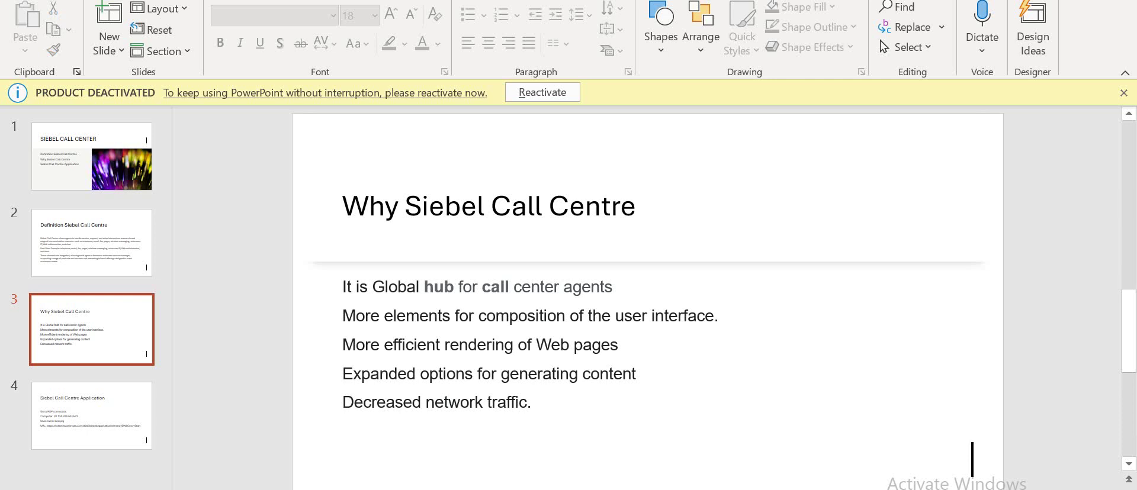
{"action": "left_click", "coordinate": [651, 345]}
{"action": "double_click", "coordinate": [379, 374]}
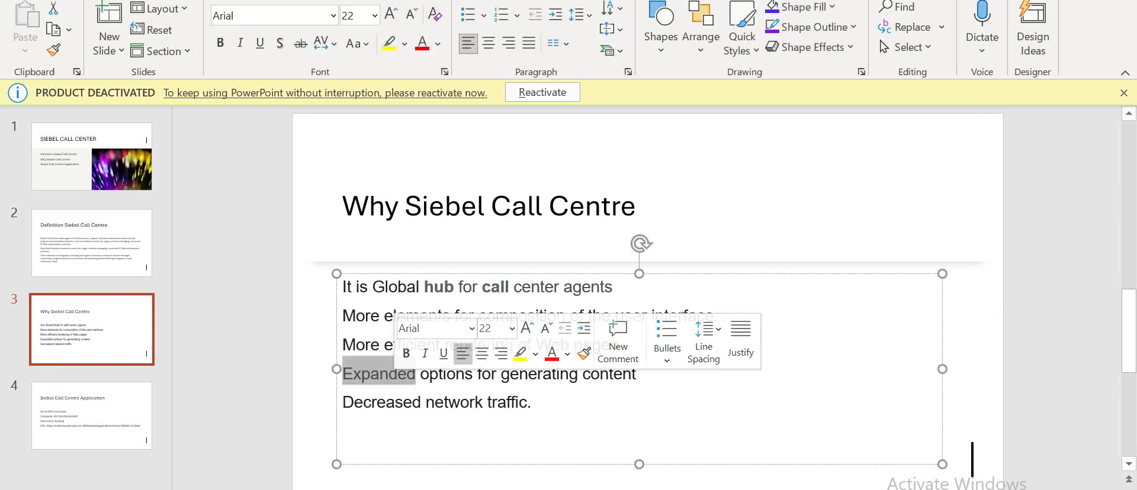
{"action": "key", "text": "ctrl+End"}
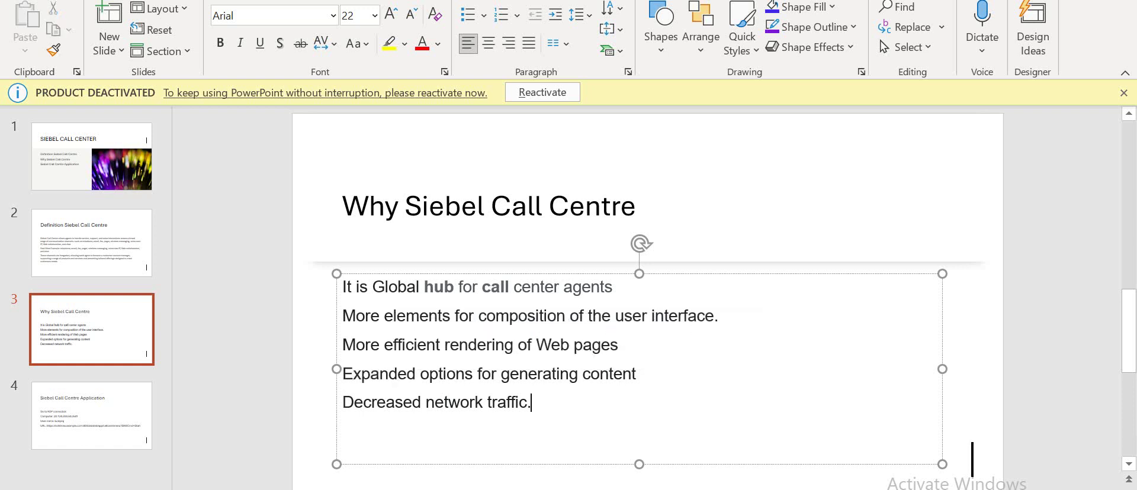
{"action": "key", "text": "Page_Down"}
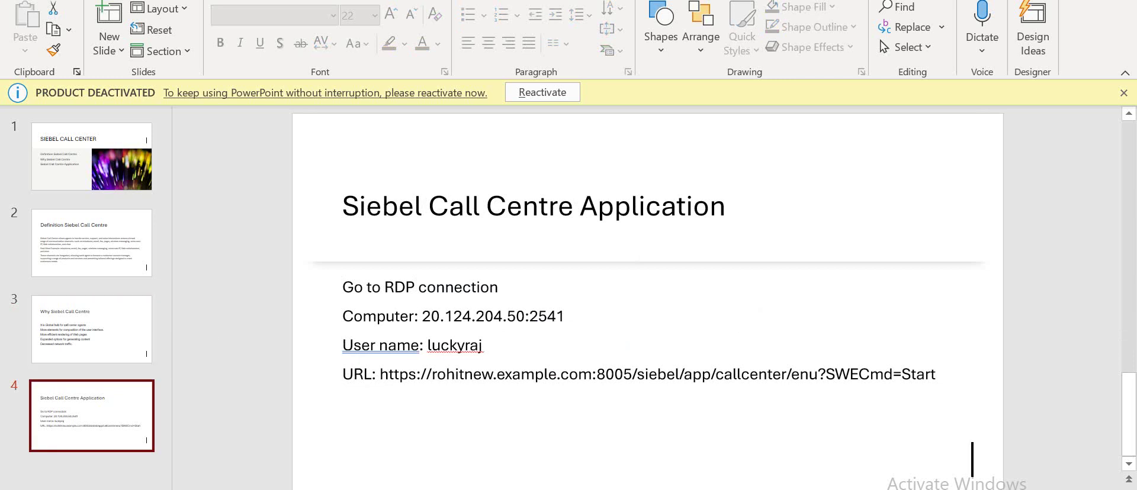
Select the remote computer address 20.124.204.50:2541 on slide 4, then bring up Windows search
{"action": "key", "text": "Tab"}
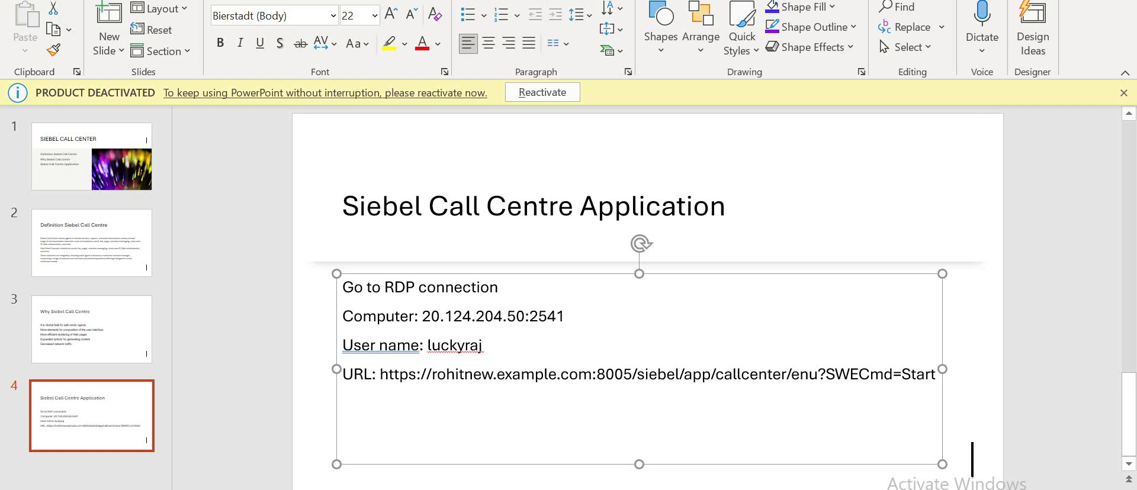
{"action": "left_click_drag", "start_coordinate": [423, 317], "coordinate": [524, 316]}
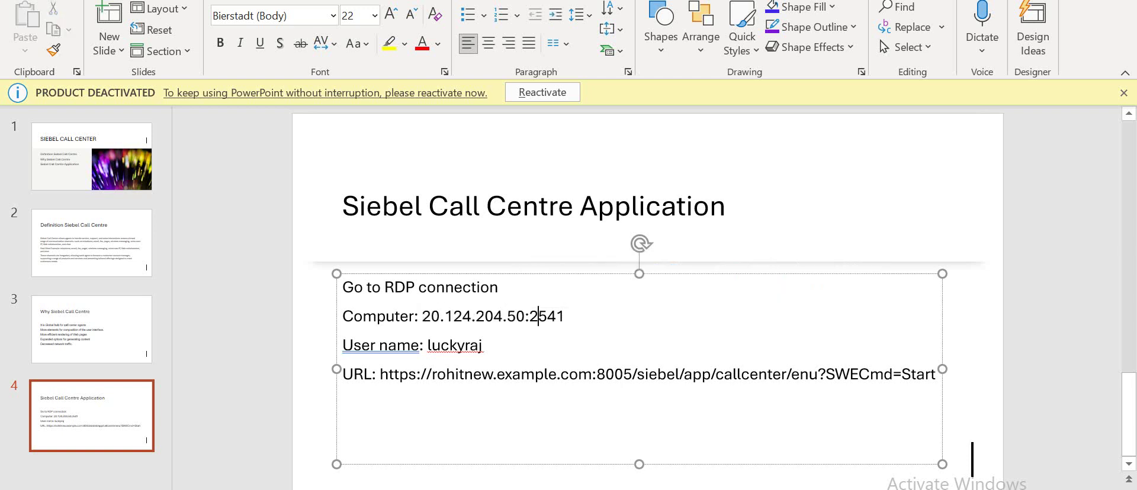
{"action": "double_click", "coordinate": [536, 316]}
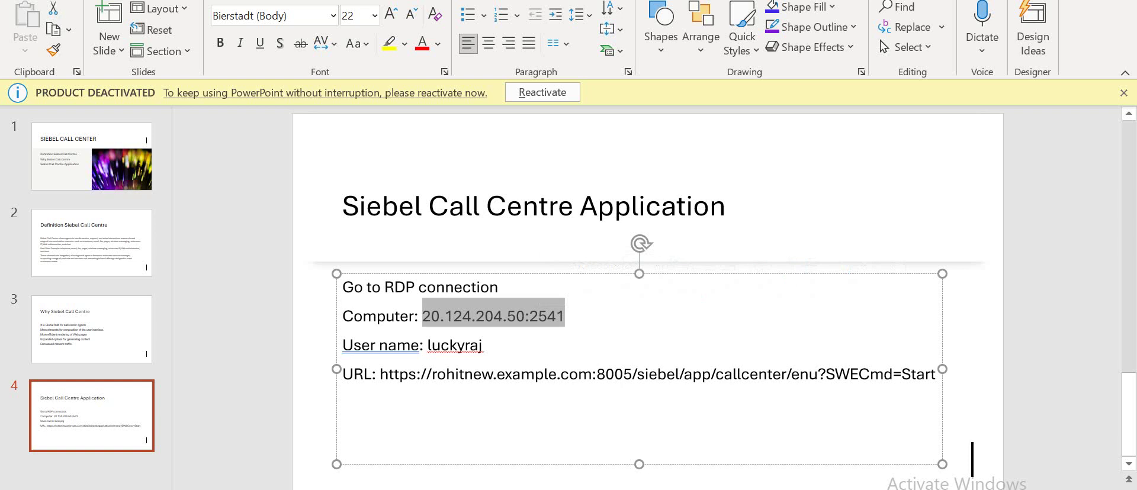
{"action": "key", "text": "Right"}
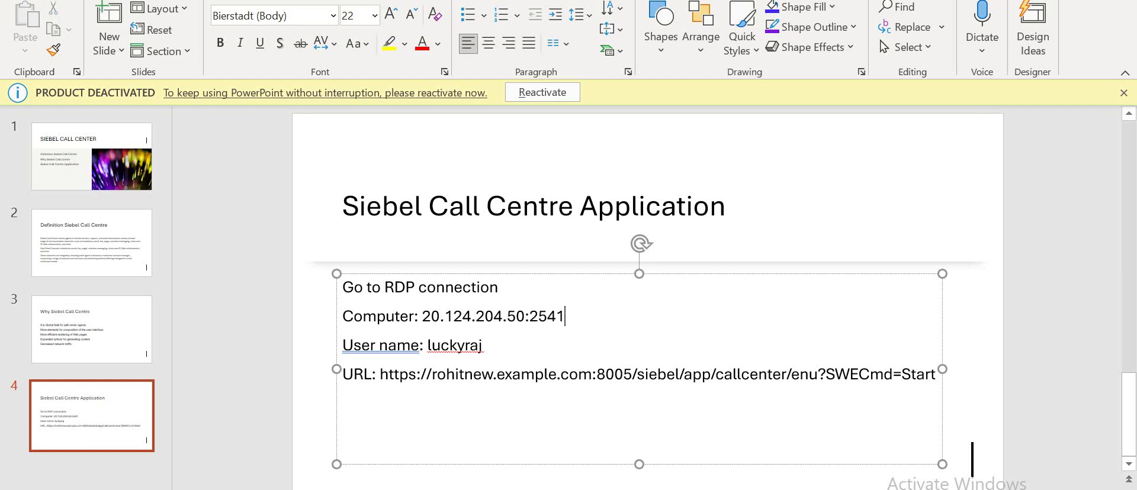
{"action": "key", "text": "super"}
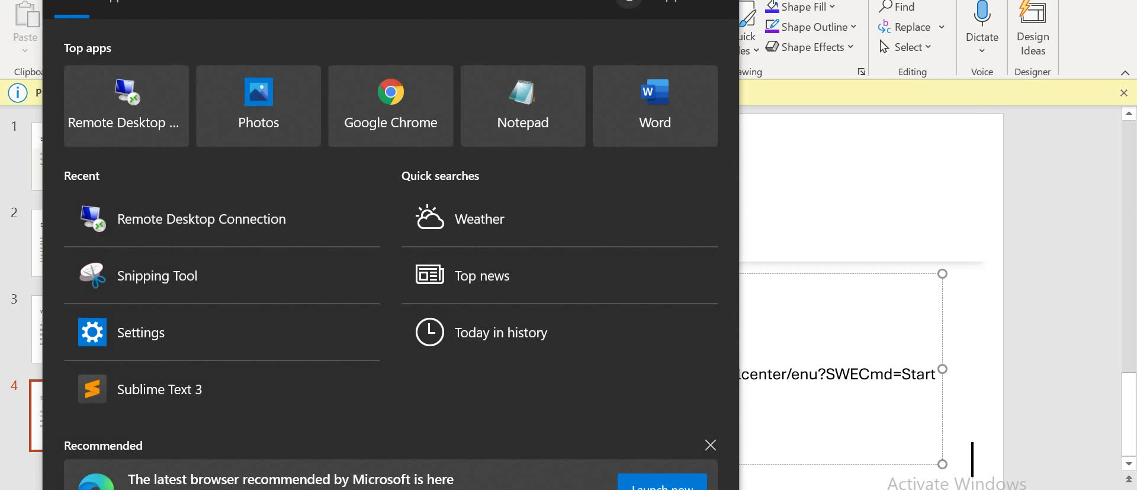
Launch Remote Desktop Connection via 'rdp' search and connect to 20.124.204.50:2541
{"action": "type", "text": "rdp"}
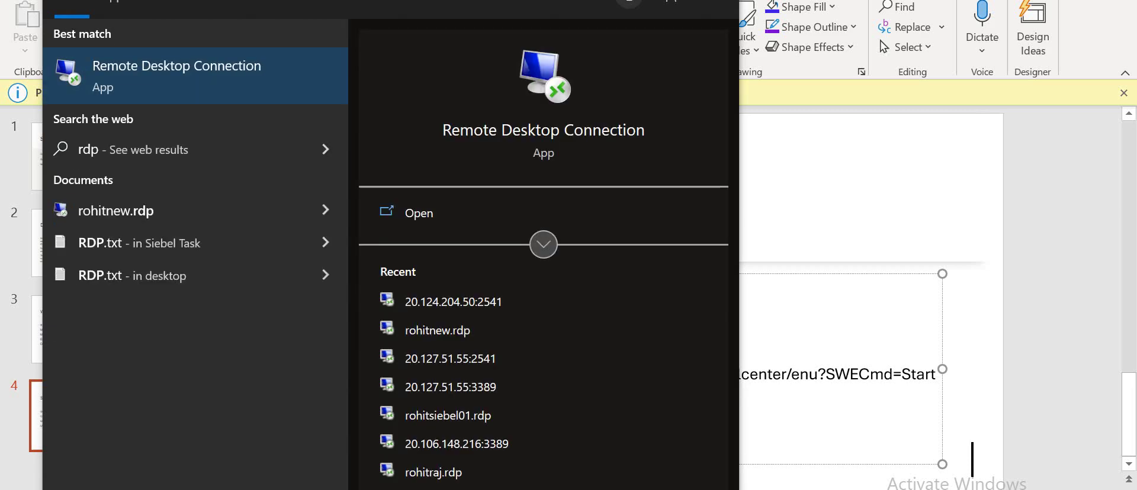
{"action": "key", "text": "Return"}
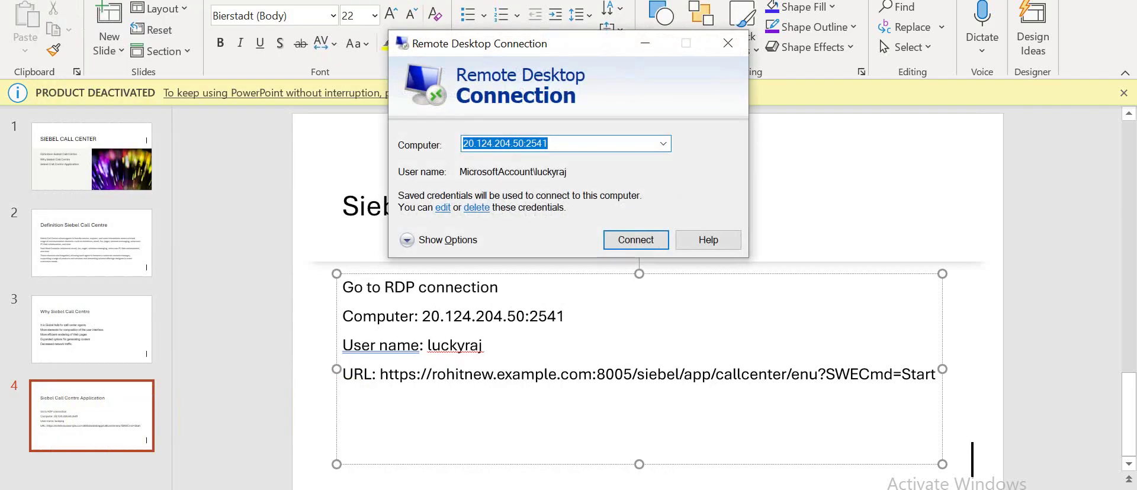
{"action": "mouse_move", "coordinate": [525, 144]}
{"action": "left_mouse_down"}
{"action": "mouse_move", "coordinate": [462, 143]}
{"action": "mouse_move", "coordinate": [548, 143]}
{"action": "left_mouse_up"}
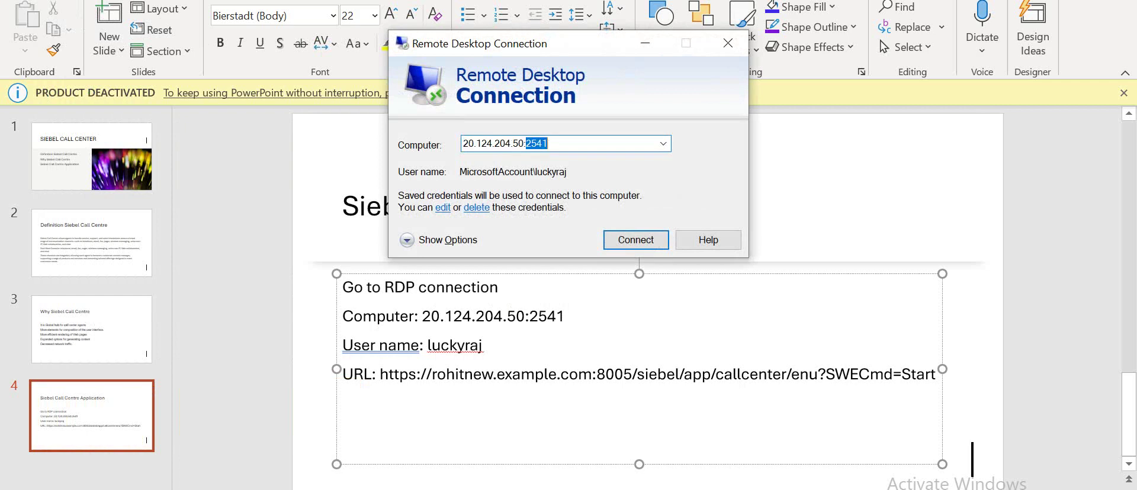
{"action": "left_click", "coordinate": [636, 240]}
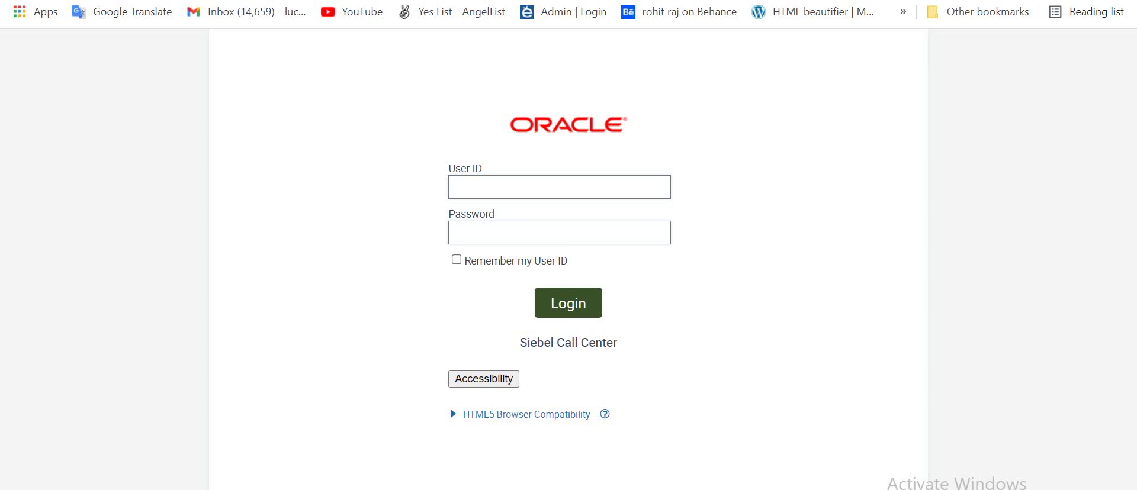
Log in to Siebel Call Center with the saved user ID and the account password
{"action": "left_click", "coordinate": [560, 187]}
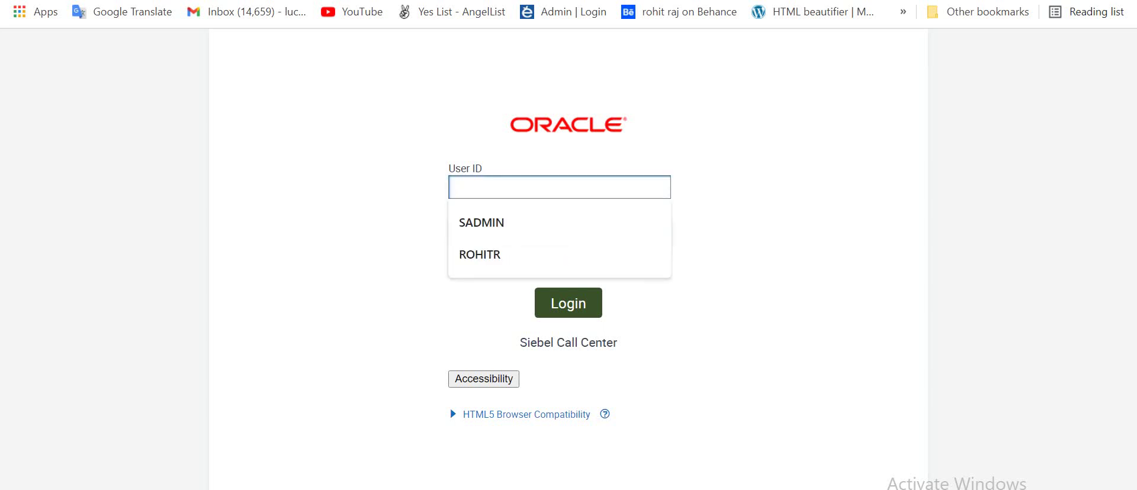
{"action": "key", "text": "Down"}
{"action": "key", "text": "Down"}
{"action": "key", "text": "Return"}
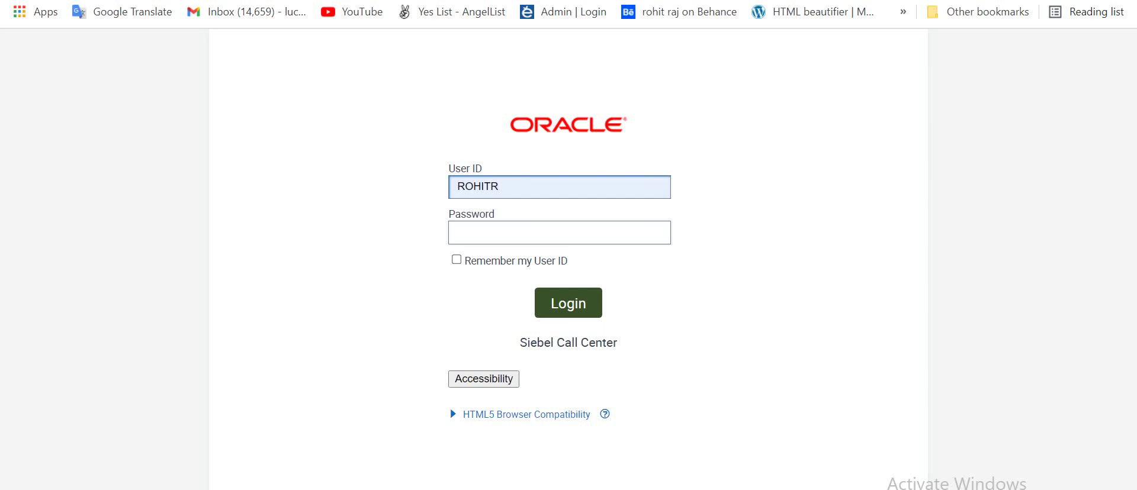
{"action": "key", "text": "Tab"}
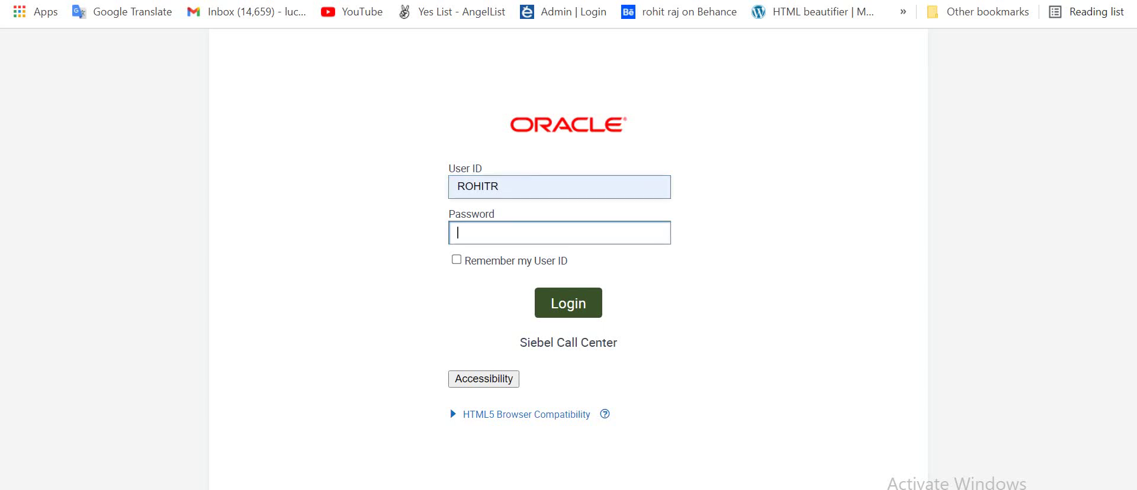
{"action": "type", "text": "••"}
{"action": "type", "text": "••••"}
{"action": "key", "text": "Tab"}
{"action": "key", "text": "Return"}
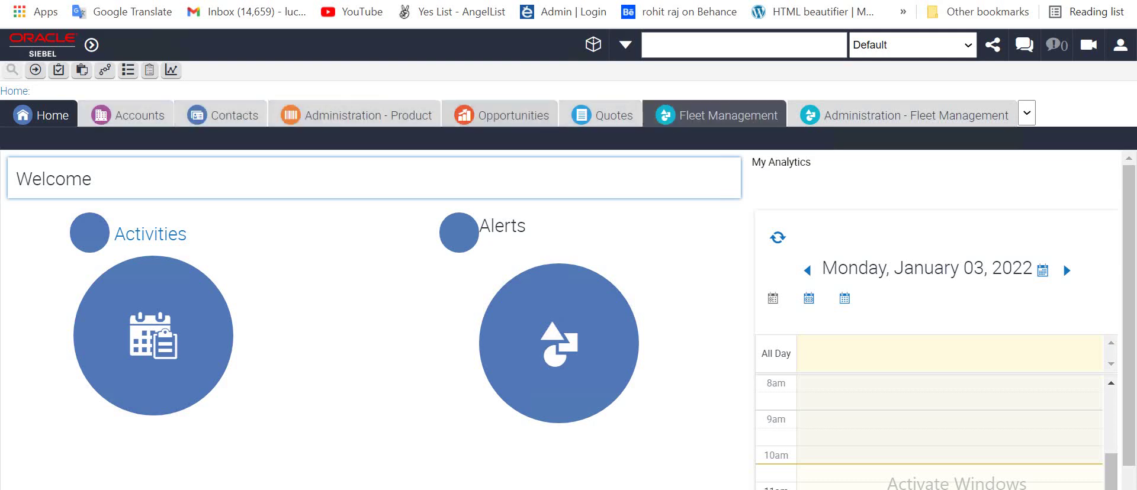
Expand the tab overflow to reveal the Sales Orders, Service and Calendar screens
{"action": "left_click", "coordinate": [1027, 112]}
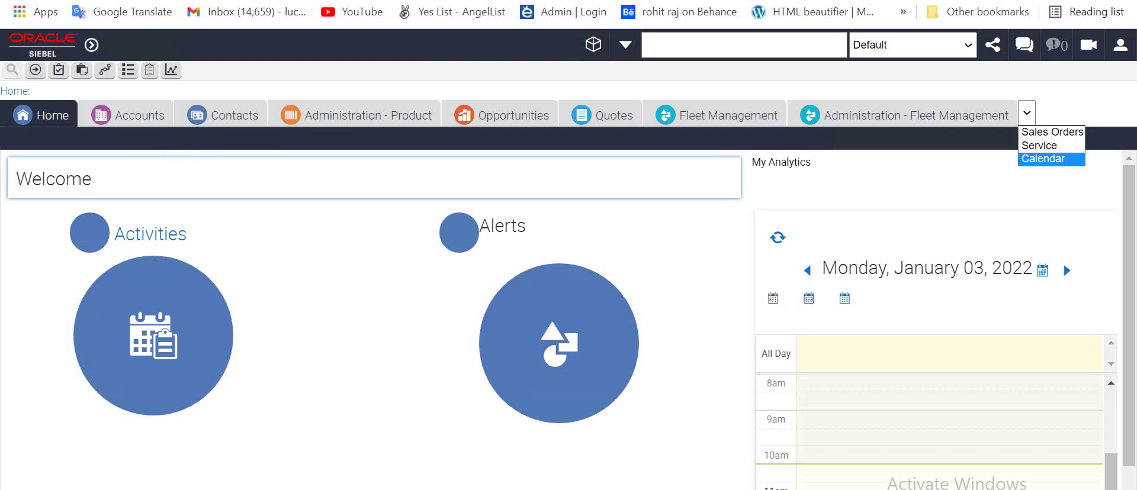
Browse the Contacts, Administration - Product and Opportunities screens, ending back on Accounts
{"action": "left_click", "coordinate": [132, 116]}
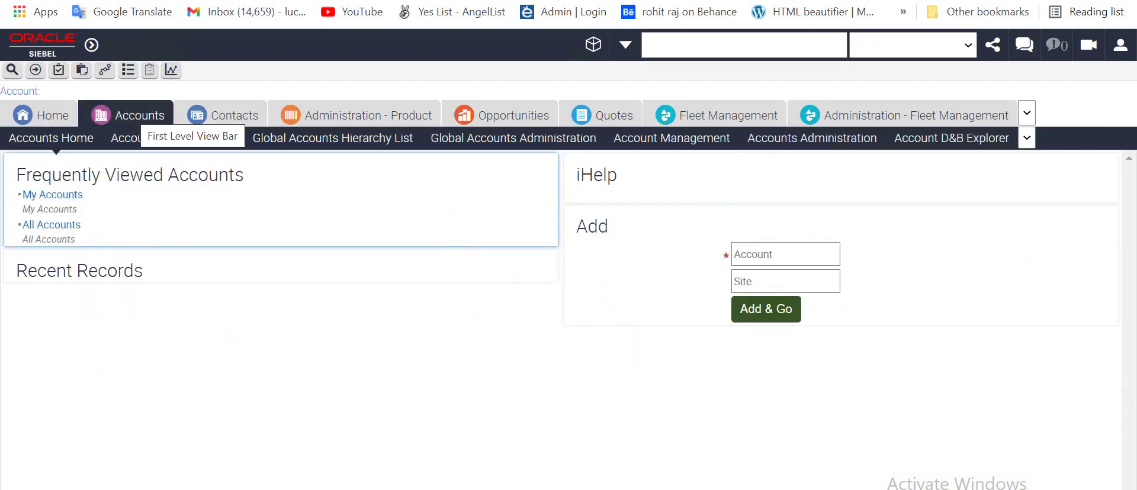
{"action": "left_click", "coordinate": [223, 116]}
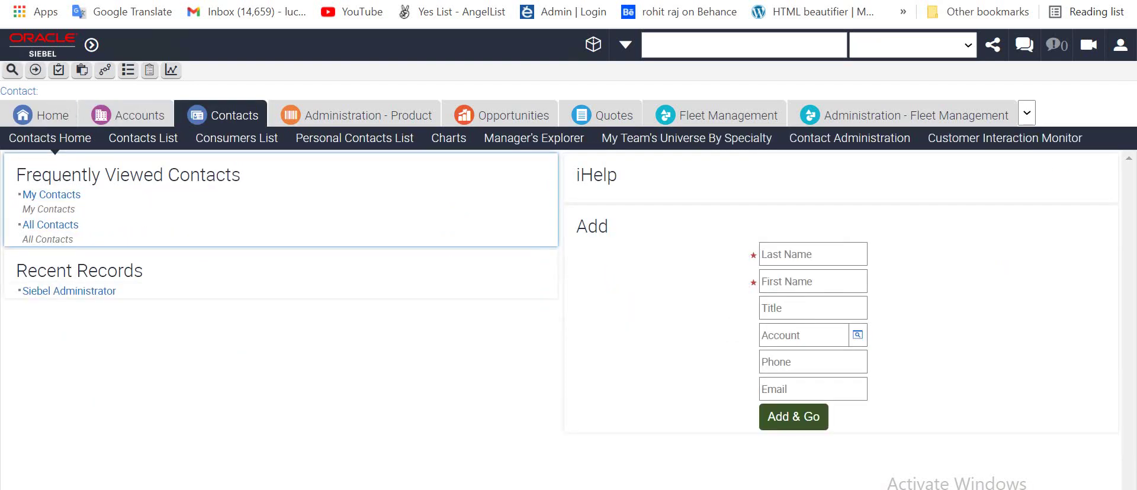
{"action": "left_click", "coordinate": [355, 116]}
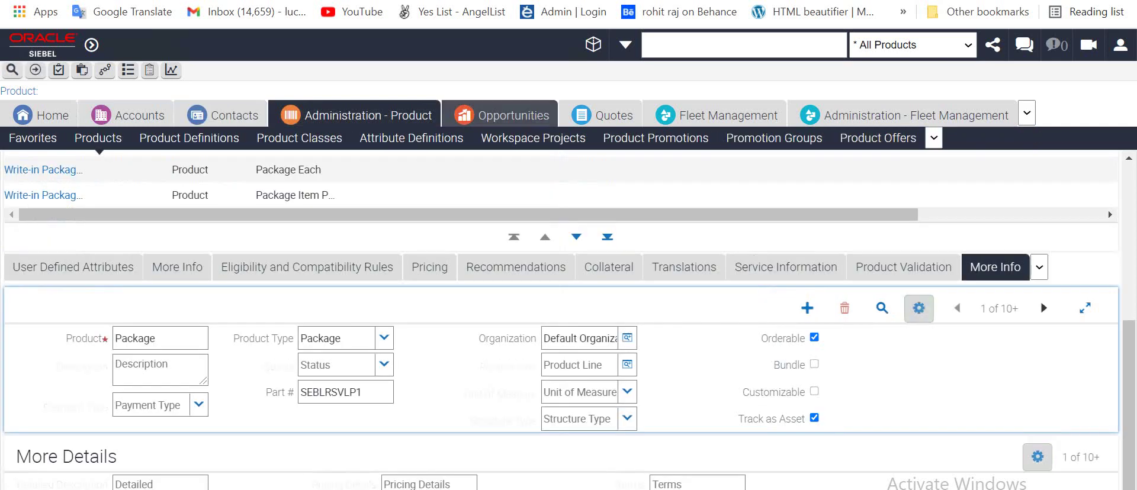
{"action": "left_click", "coordinate": [515, 117]}
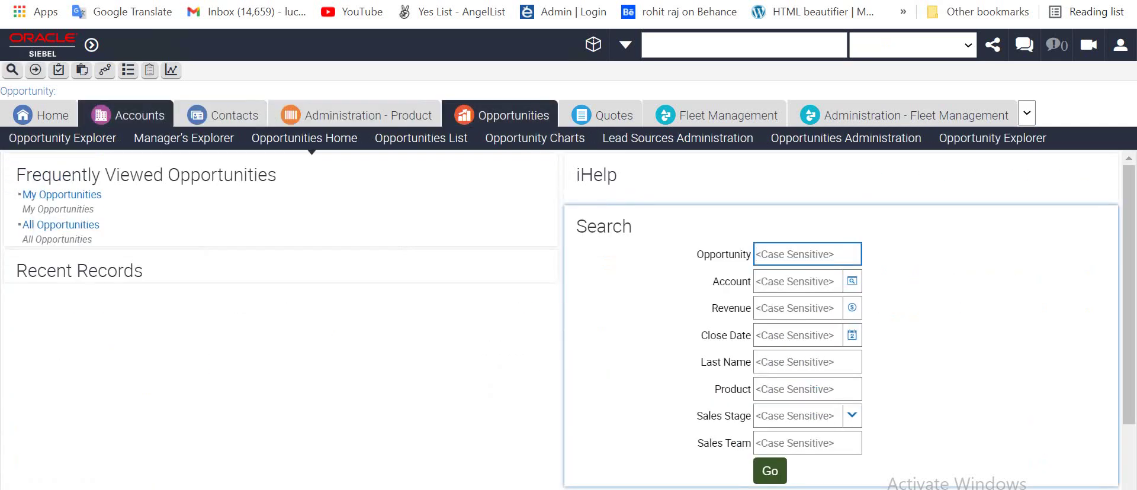
{"action": "left_click", "coordinate": [137, 116]}
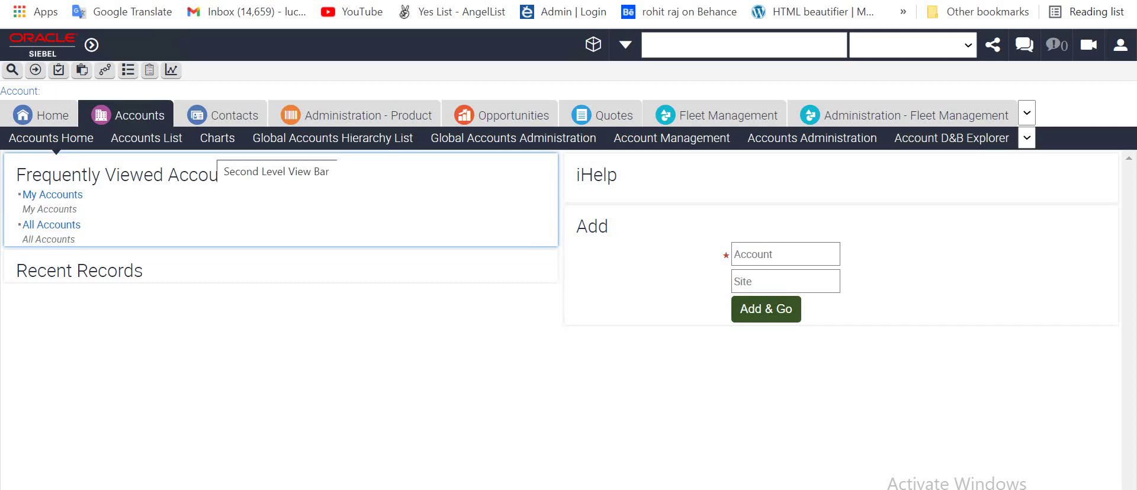
Show the Accounts List with the All Accounts query, which is empty
{"action": "left_click", "coordinate": [166, 138]}
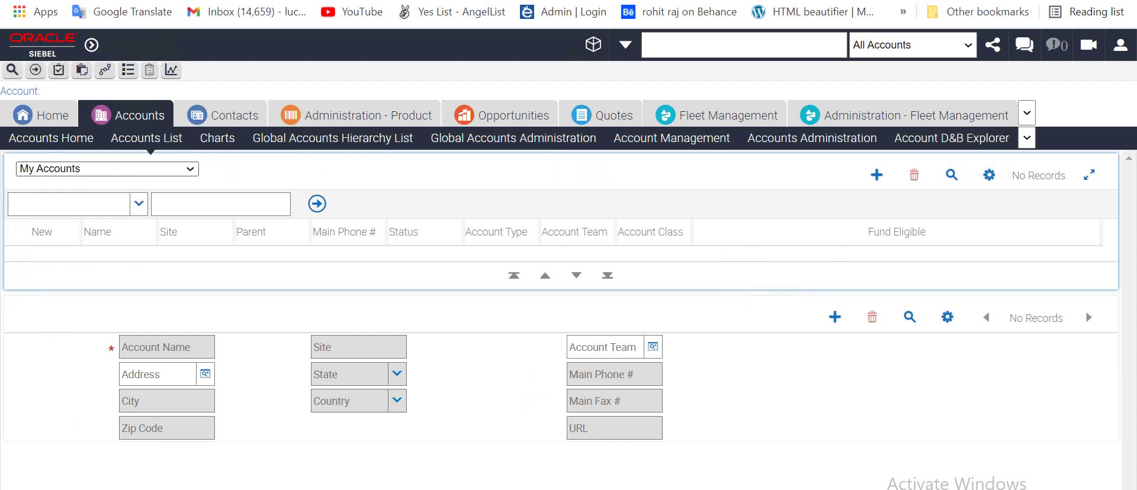
{"action": "left_click", "coordinate": [332, 138]}
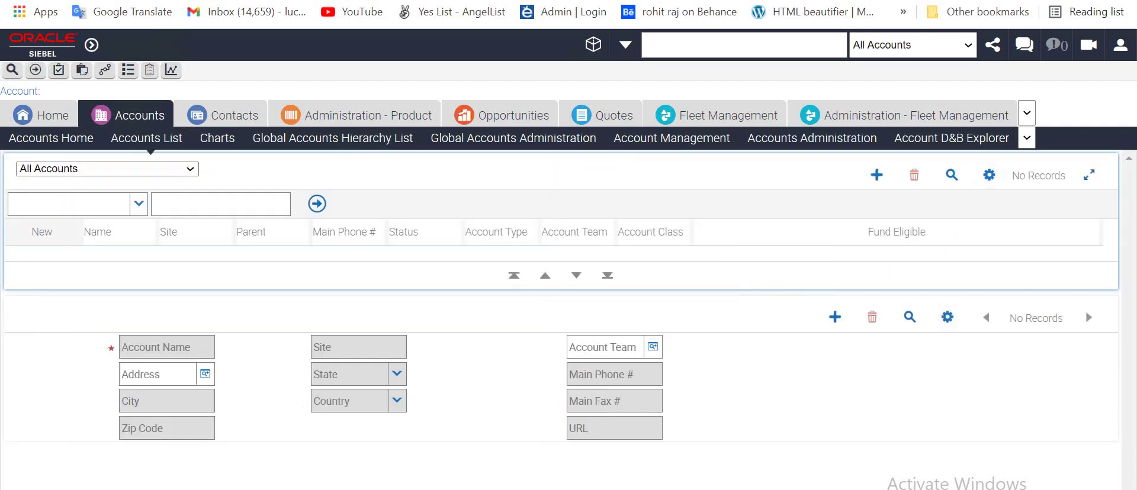
Add a new account with its name and a 9-digit main phone, which is rejected
{"action": "left_click", "coordinate": [877, 175]}
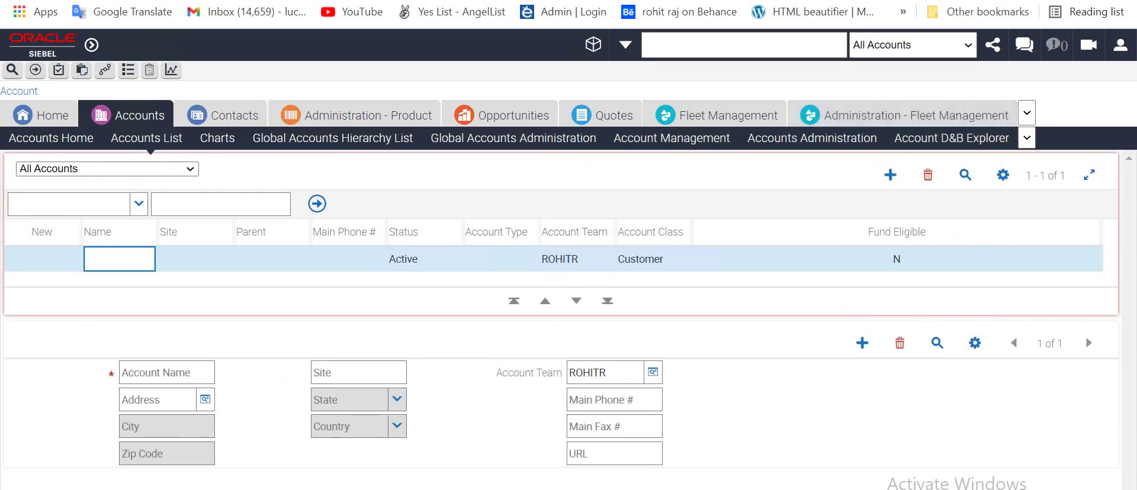
{"action": "type", "text": "rO"}
{"action": "type", "text": "HIT"}
{"action": "key", "text": "BackSpace"}
{"action": "key", "text": "BackSpace"}
{"action": "key", "text": "BackSpace"}
{"action": "key", "text": "BackSpace"}
{"action": "key", "text": "BackSpace"}
{"action": "type", "text": "R"}
{"action": "type", "text": "ohit"}
{"action": "key", "text": "Tab"}
{"action": "key", "text": "Tab"}
{"action": "key", "text": "Tab"}
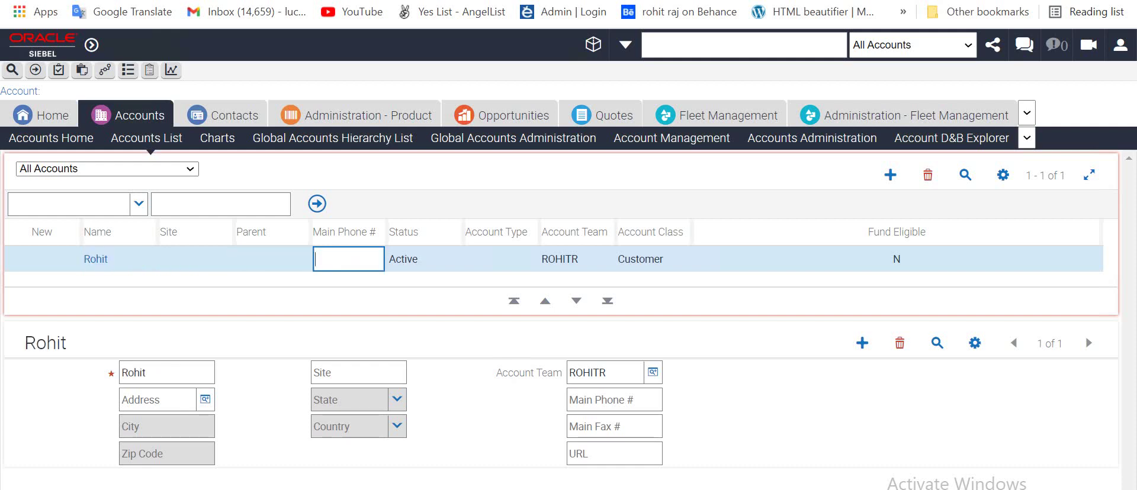
{"action": "type", "text": "123343234"}
{"action": "key", "text": "Tab"}
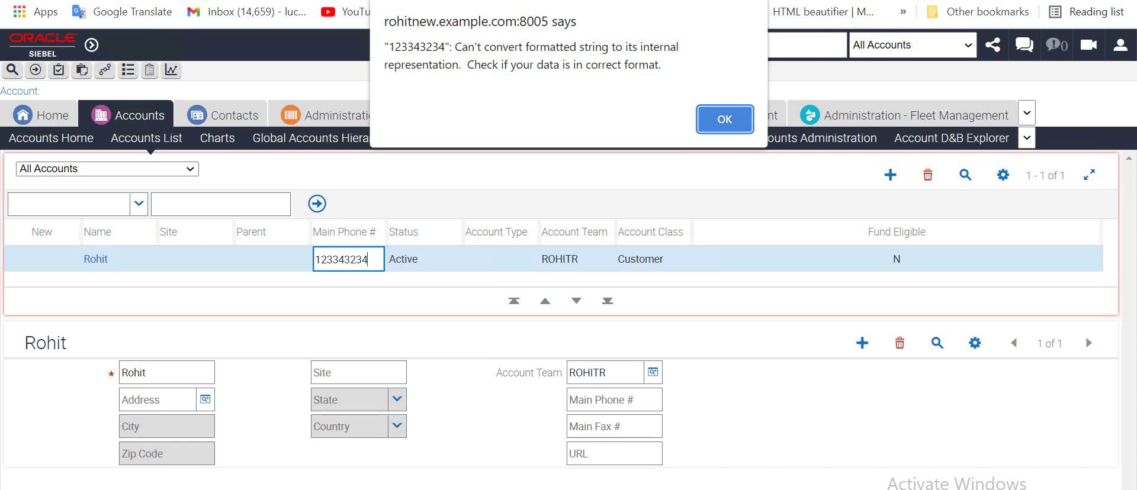
Dismiss the format error, save a valid 10-digit main phone, and widen the Main Phone # column
{"action": "key", "text": "Return"}
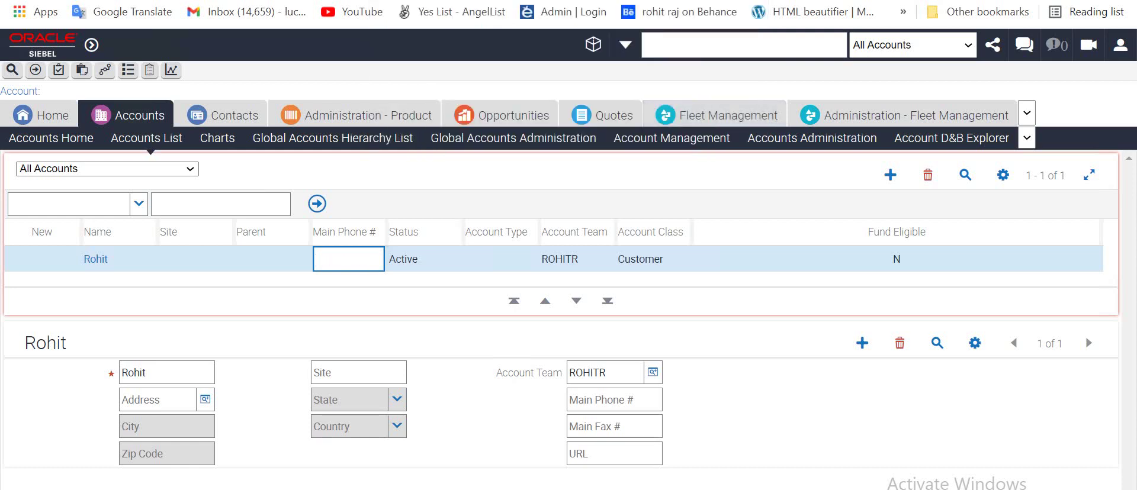
{"action": "key", "text": "Tab"}
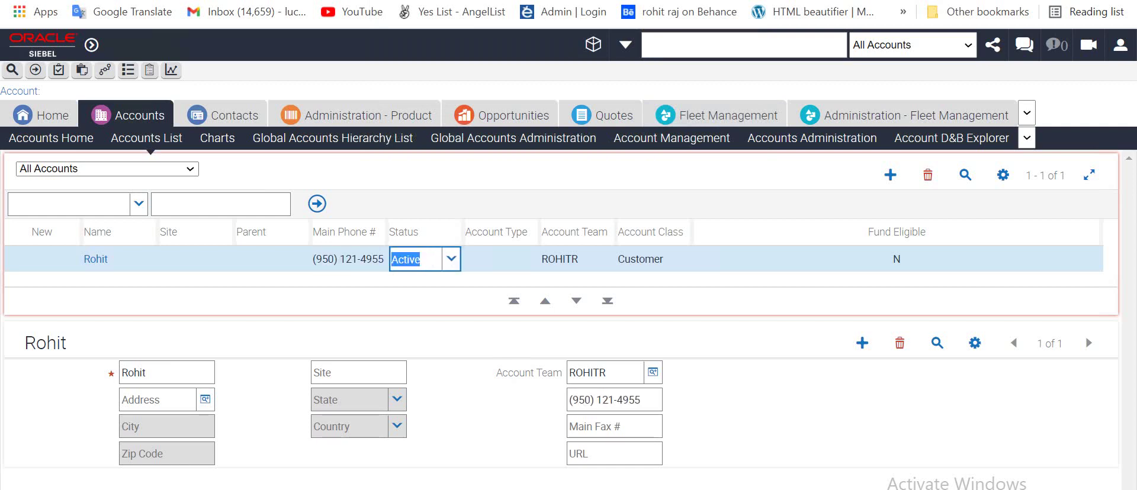
{"action": "key", "text": "Tab"}
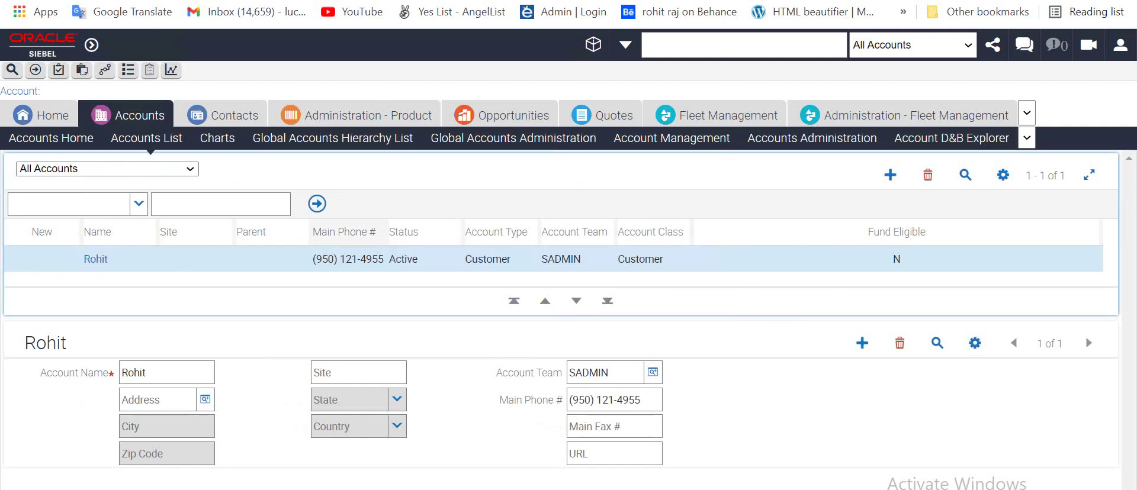
{"action": "left_click_drag", "start_coordinate": [387, 231], "coordinate": [425, 231]}
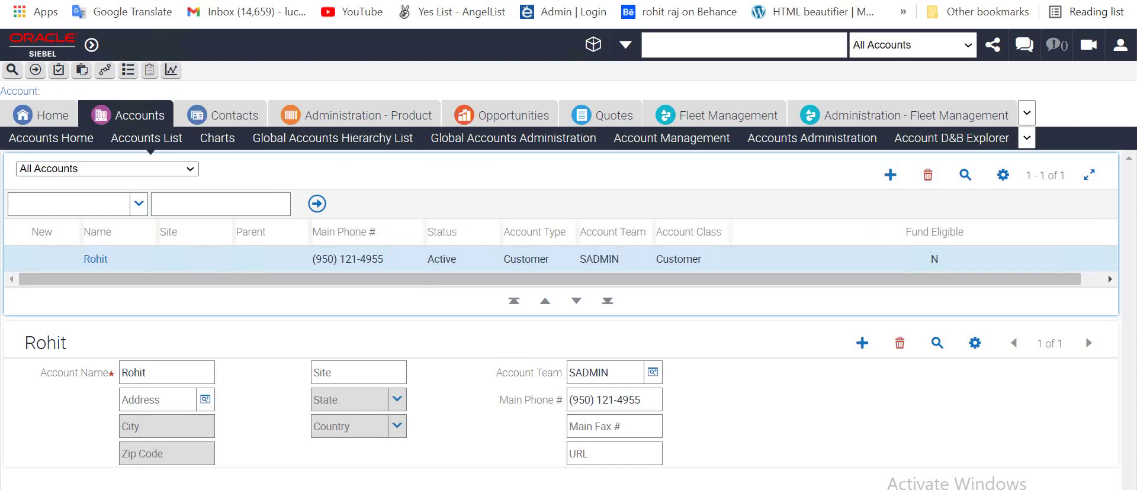
{"action": "key", "text": "Tab"}
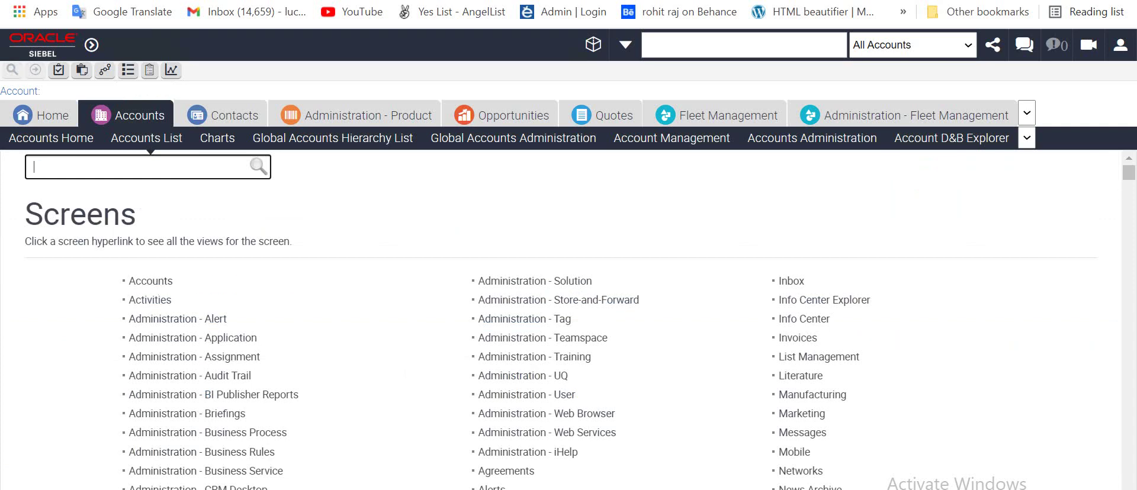
{"action": "scroll", "coordinate": [503, 414], "scroll_direction": "down", "scroll_amount": 1}
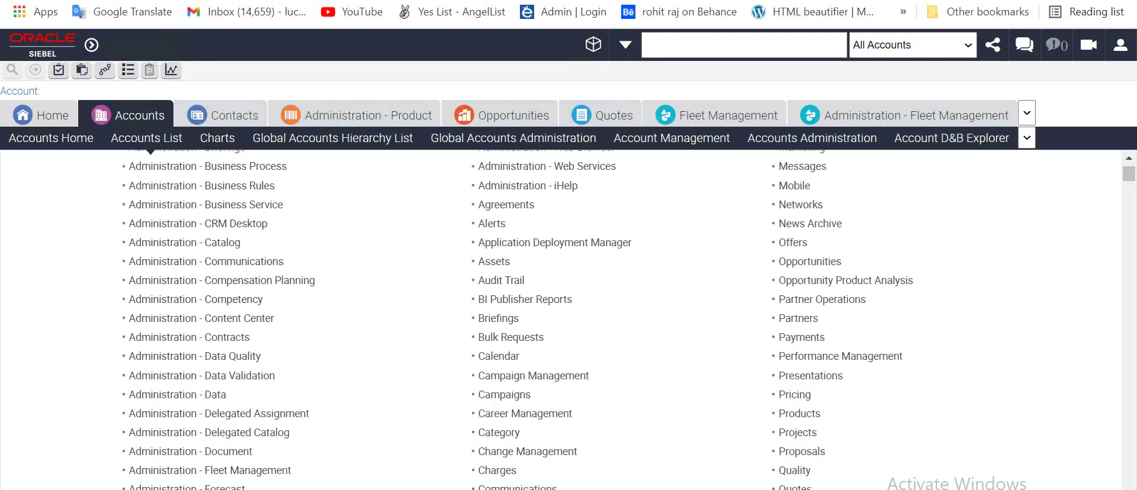
{"action": "scroll", "coordinate": [150, 152], "scroll_direction": "down", "scroll_amount": 5}
{"action": "scroll", "coordinate": [149, 153], "scroll_direction": "down", "scroll_amount": 2}
{"action": "scroll", "coordinate": [150, 153], "scroll_direction": "down", "scroll_amount": 2}
{"action": "scroll", "coordinate": [149, 153], "scroll_direction": "down", "scroll_amount": 2}
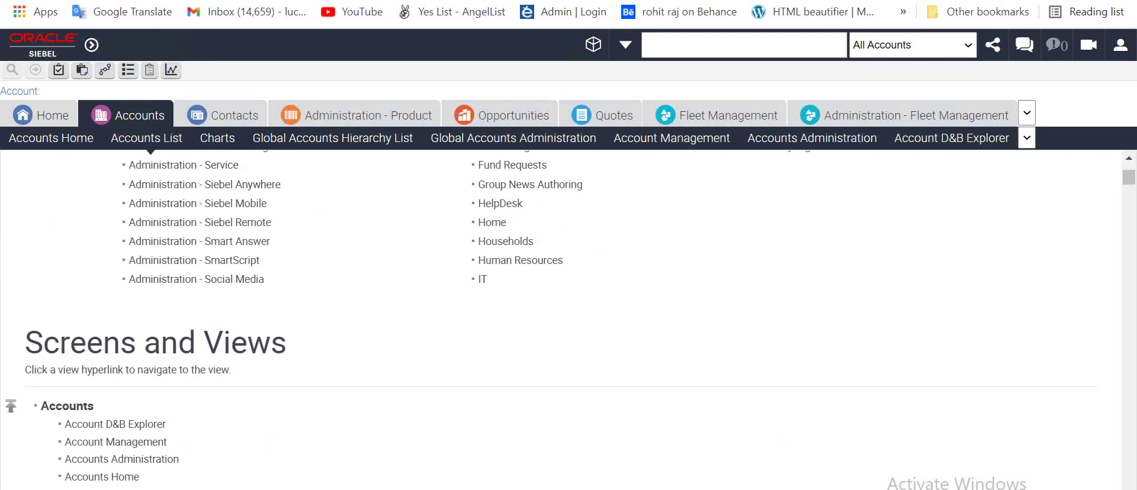
{"action": "scroll", "coordinate": [150, 153], "scroll_direction": "down", "scroll_amount": 2}
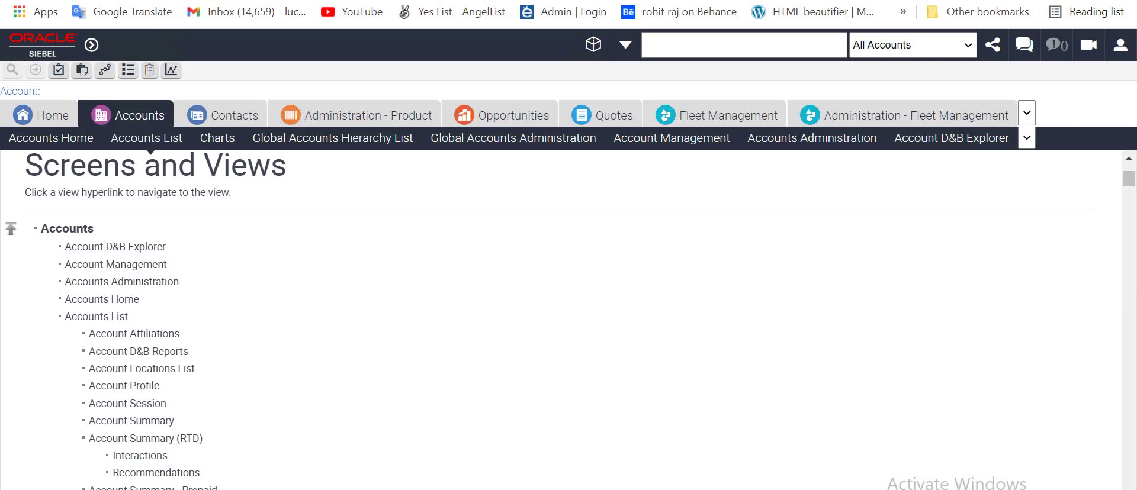
{"action": "scroll", "coordinate": [150, 153], "scroll_direction": "down", "scroll_amount": 2}
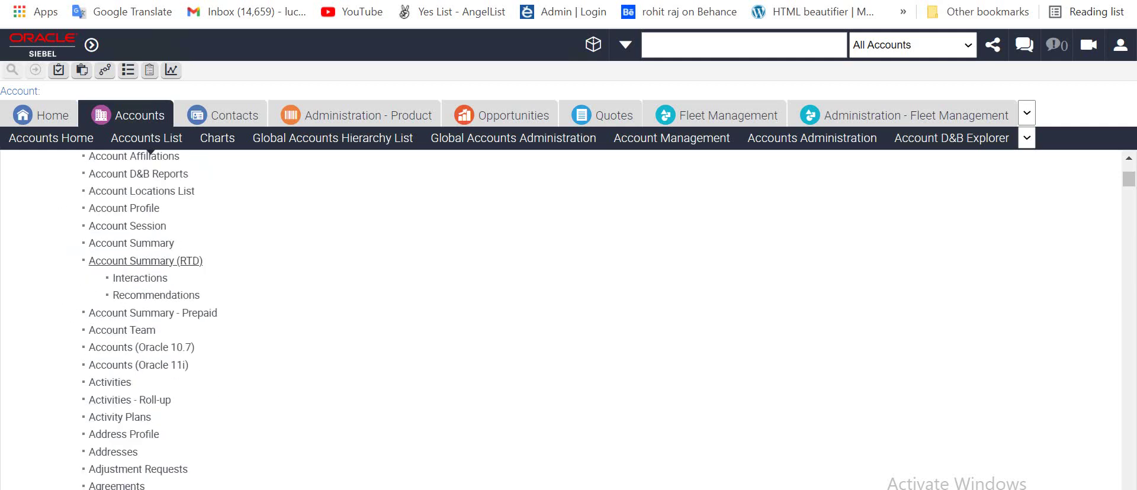
{"action": "scroll", "coordinate": [150, 153], "scroll_direction": "down", "scroll_amount": 3}
{"action": "scroll", "coordinate": [150, 153], "scroll_direction": "down", "scroll_amount": 2}
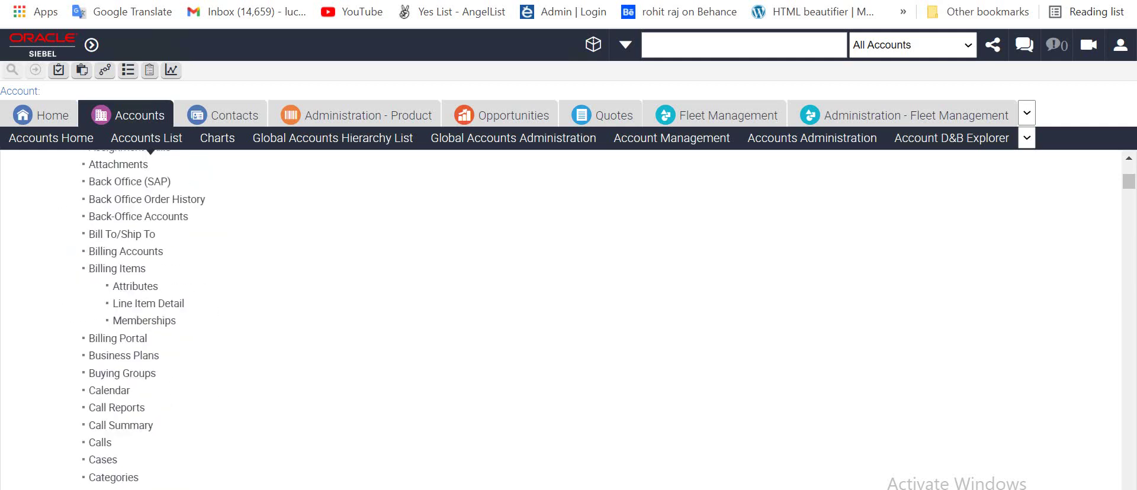
{"action": "scroll", "coordinate": [149, 153], "scroll_direction": "up", "scroll_amount": 2}
{"action": "scroll", "coordinate": [149, 153], "scroll_direction": "up", "scroll_amount": 3}
{"action": "scroll", "coordinate": [150, 153], "scroll_direction": "up", "scroll_amount": 5}
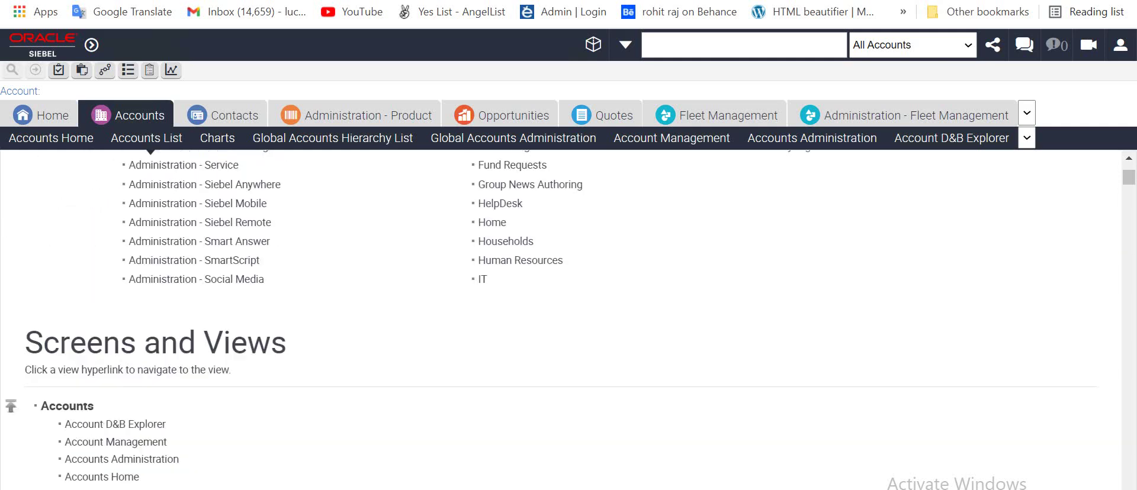
{"action": "scroll", "coordinate": [150, 153], "scroll_direction": "up", "scroll_amount": 2}
{"action": "scroll", "coordinate": [150, 152], "scroll_direction": "up", "scroll_amount": 3}
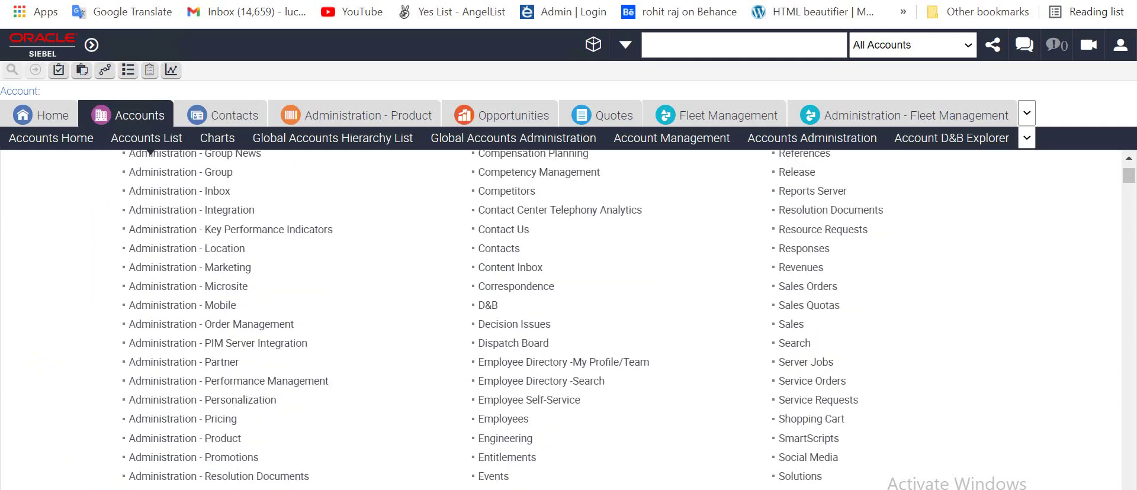
{"action": "scroll", "coordinate": [150, 153], "scroll_direction": "up", "scroll_amount": 5}
{"action": "scroll", "coordinate": [569, 320], "scroll_direction": "up", "scroll_amount": 3}
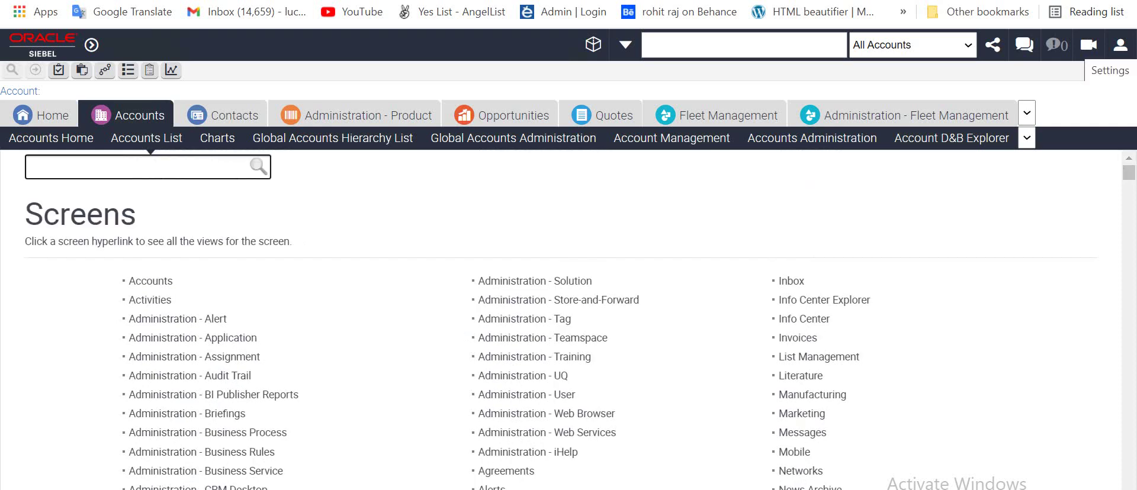
{"action": "left_click", "coordinate": [1121, 45]}
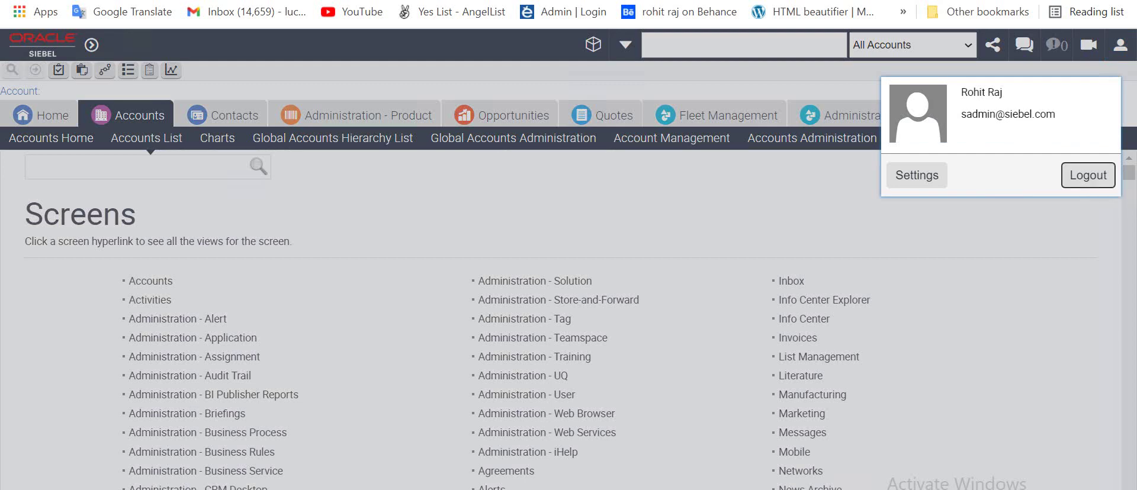
{"action": "left_click", "coordinate": [1089, 175]}
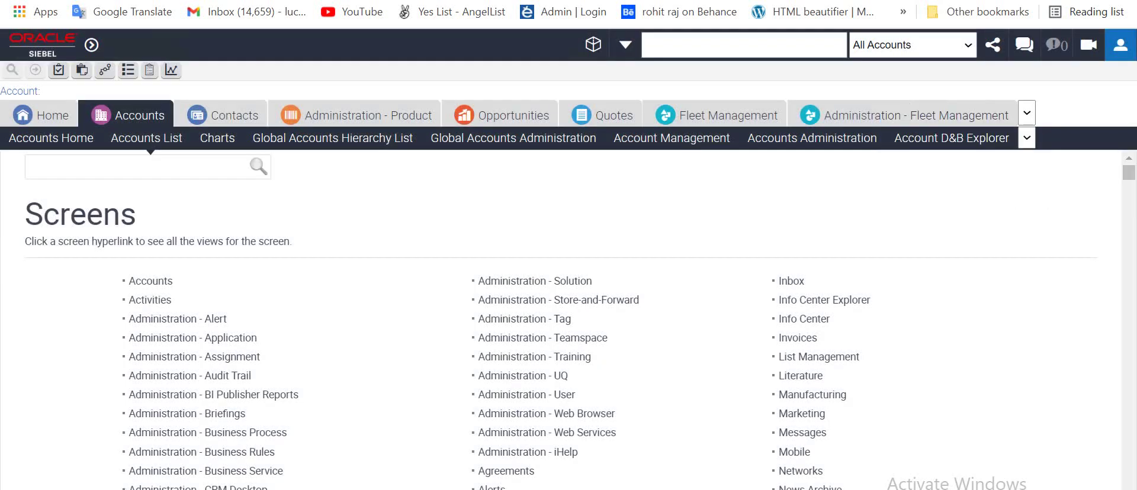